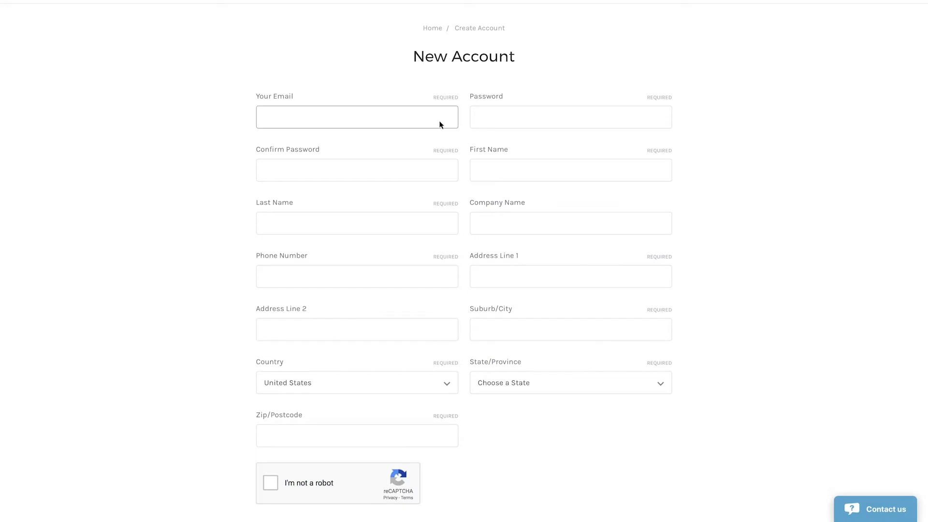
Step: Fill in the new account's e-mail, password, and the customer's first and last name
key("ctrl+v")
key("Tab")
type("**********")
key("Tab")
type("**********")
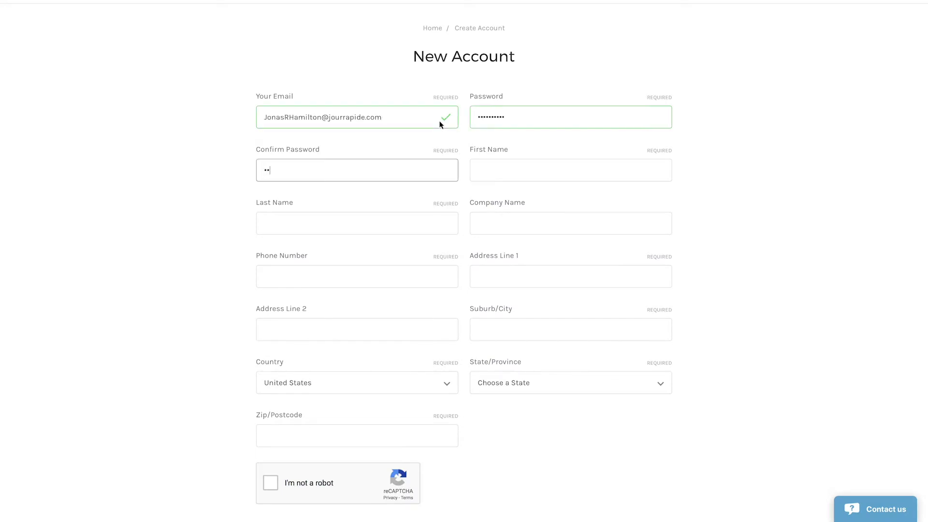
key("Tab")
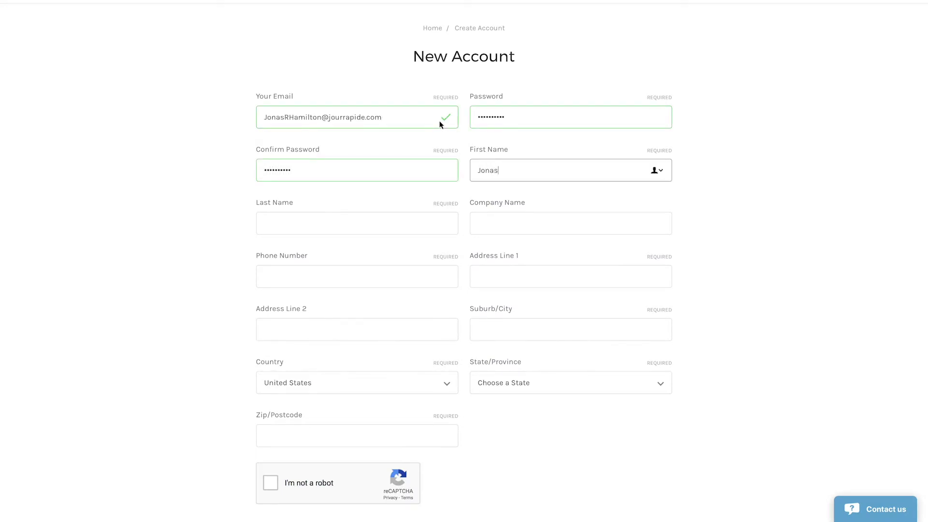
key("Tab")
Step: Enter the customer's city, state and zip code, pass the reCAPTCHA, and create the account
key("Tab")
key("Tab")
key("Tab")
key("Tab")
key("Tab")
type("Melville")
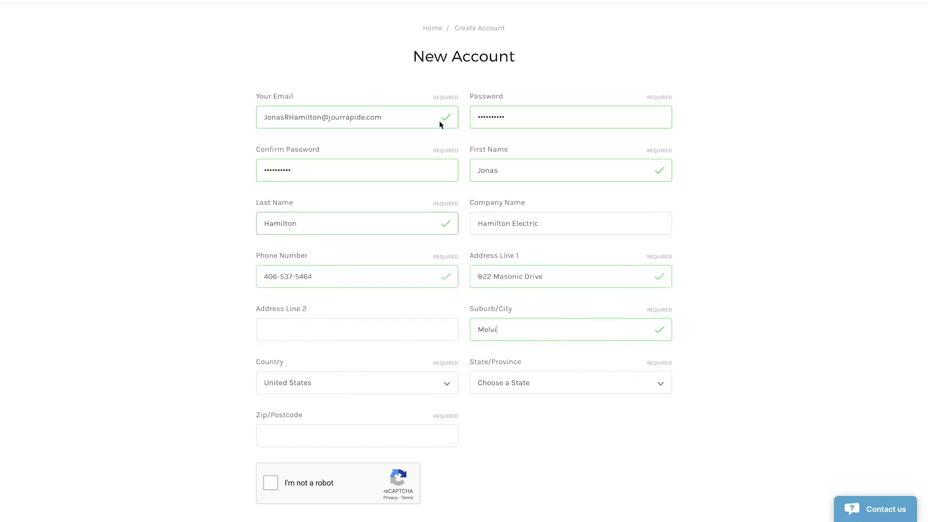
key("Tab")
key("Tab")
type("Montana")
key("Tab")
type("59055")
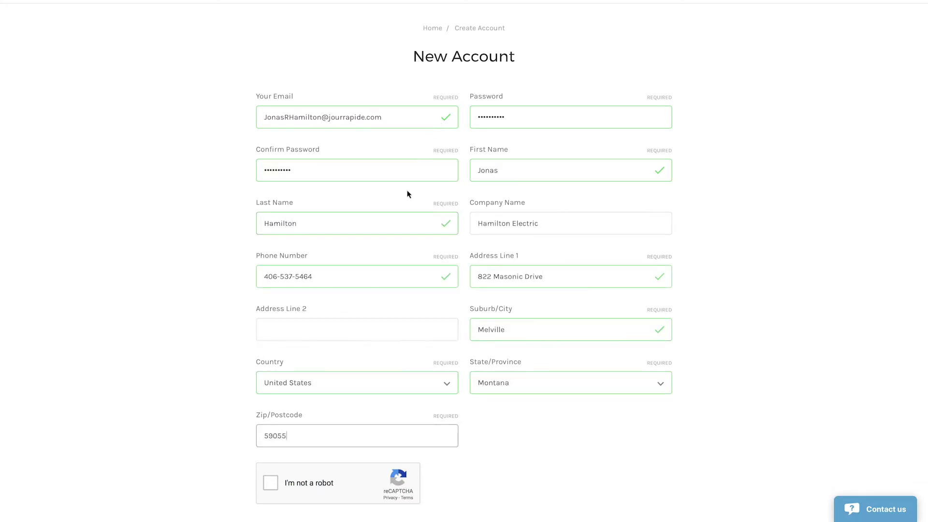
left_click(270, 483)
scroll(271, 487, "down", 1)
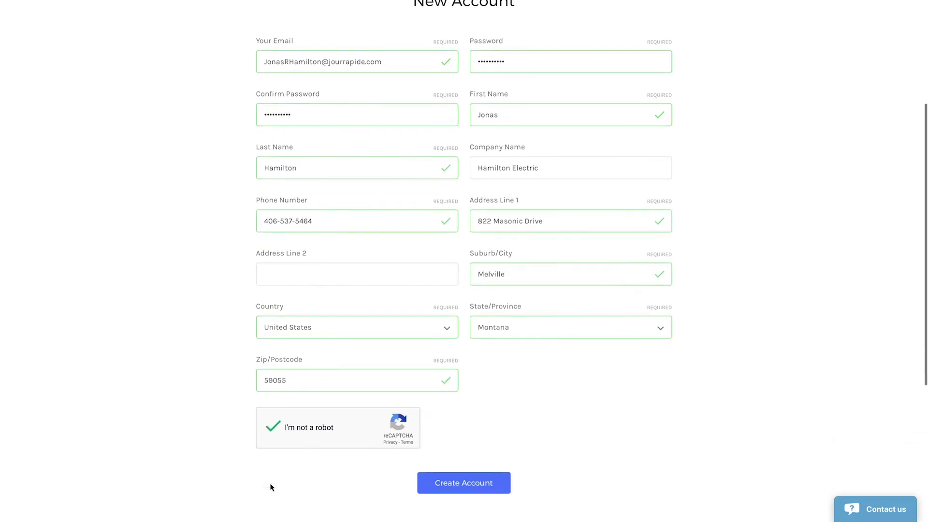
left_click(498, 488)
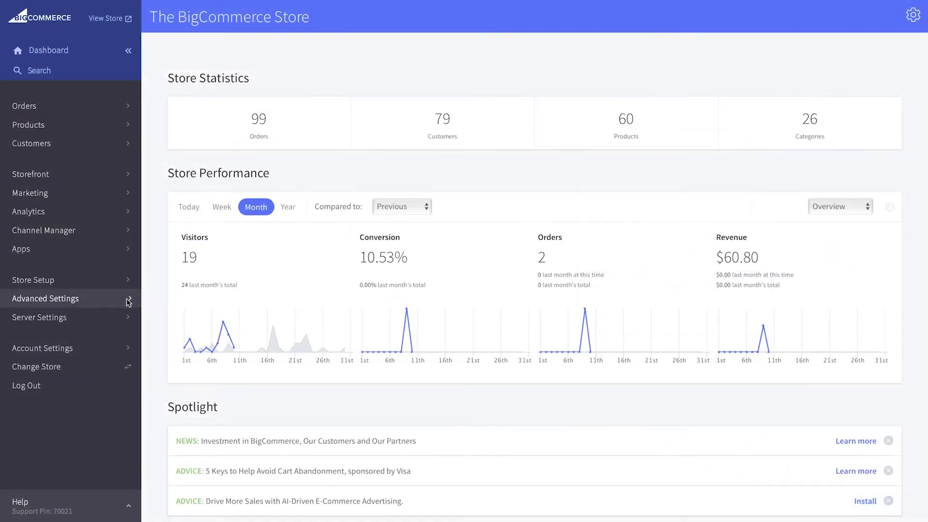
Step: Return from the storefront to the control panel with the Advanced Settings sidebar section expanded
left_click(129, 299)
left_click(128, 178)
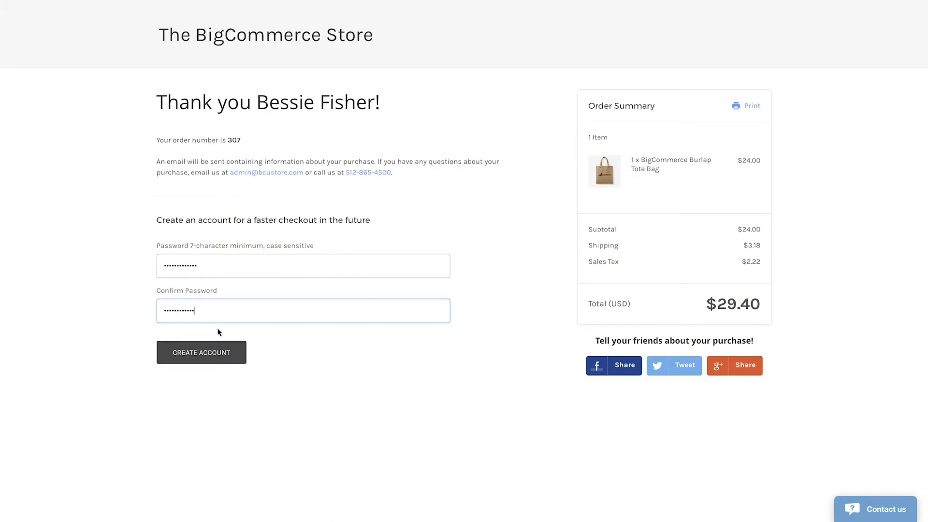
left_click(217, 352)
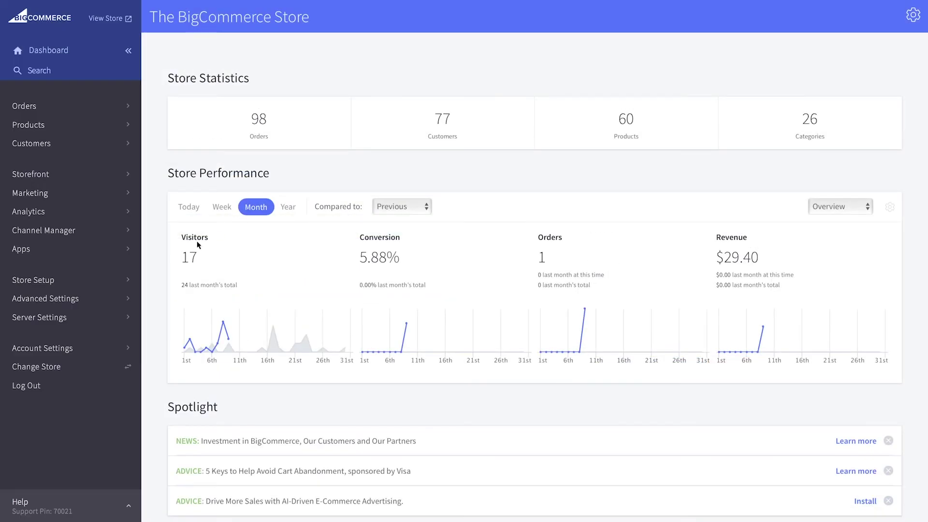
left_click(128, 300)
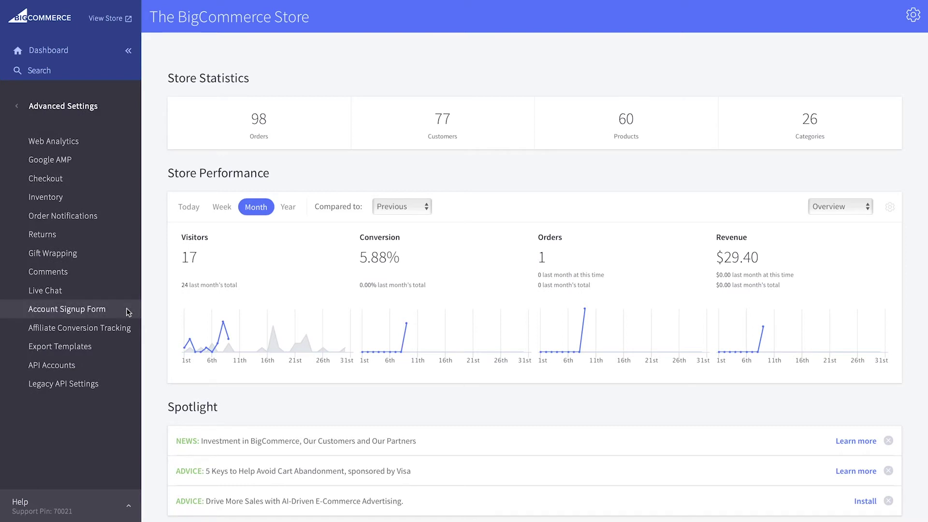
Step: Open the Account Signup Form's Form Fields page under Advanced Settings
left_click(128, 312)
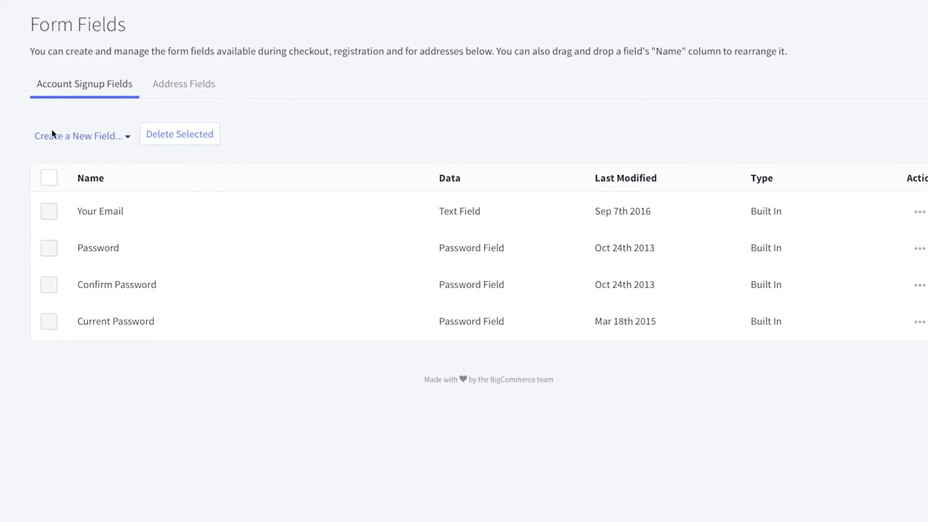
Step: Create a 'Birthday' date field whose default value is today's date, and save it
left_click(51, 131)
left_click(57, 186)
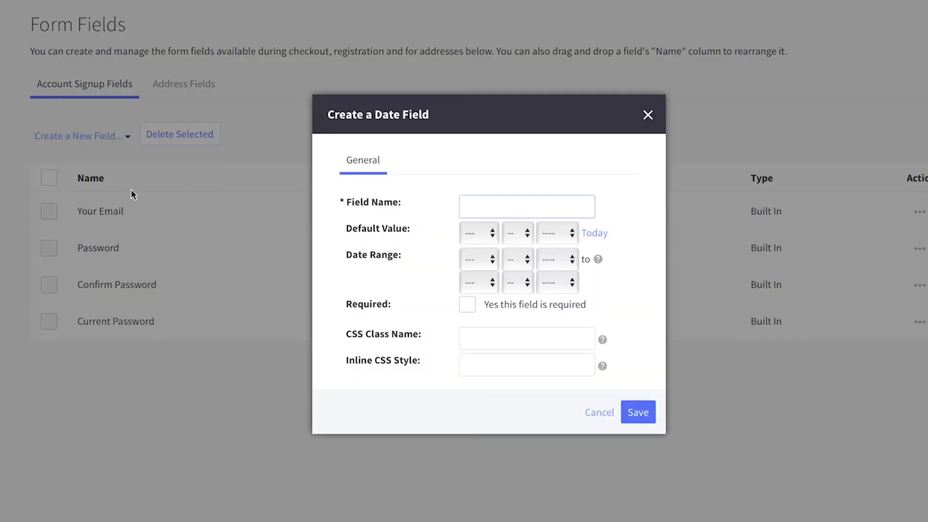
type("Birthday")
left_click(594, 233)
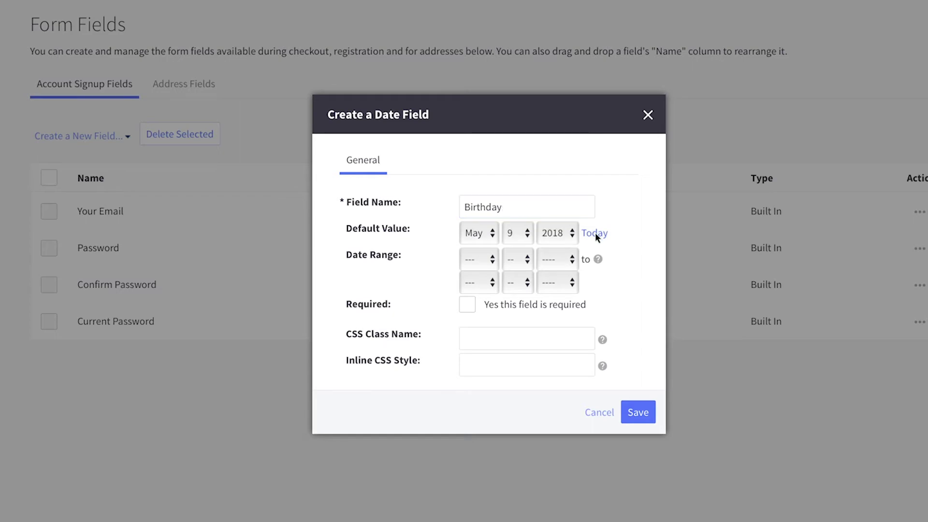
left_click(647, 414)
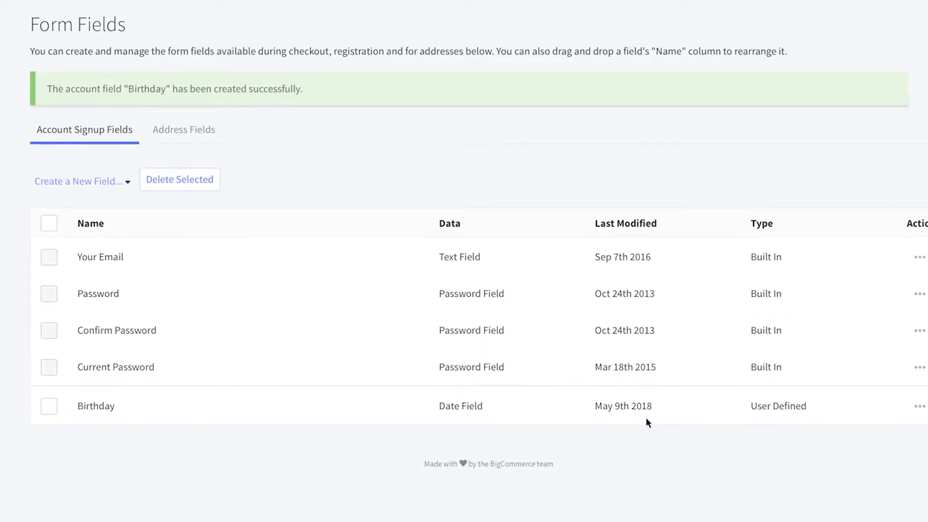
Step: Change the Company Name address field to 'How did you hear about us?' with default 'social media'
left_click(169, 133)
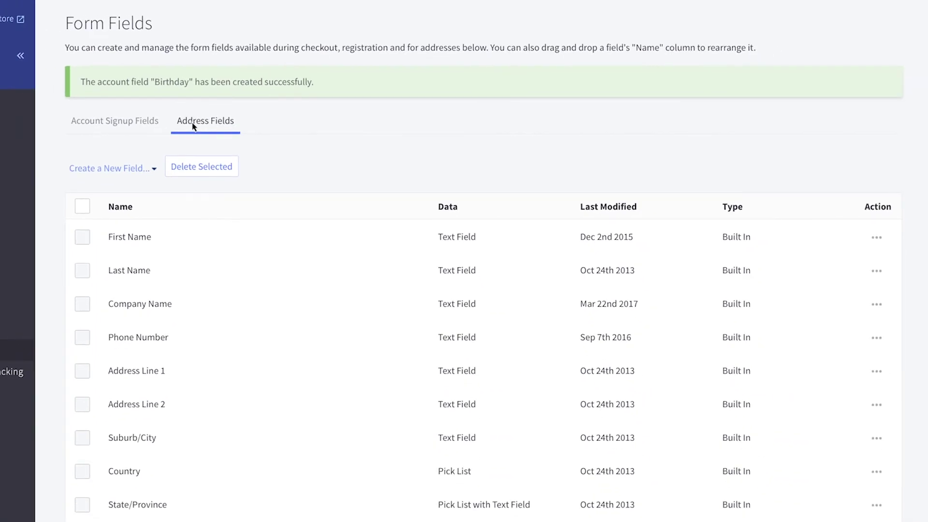
left_click(876, 305)
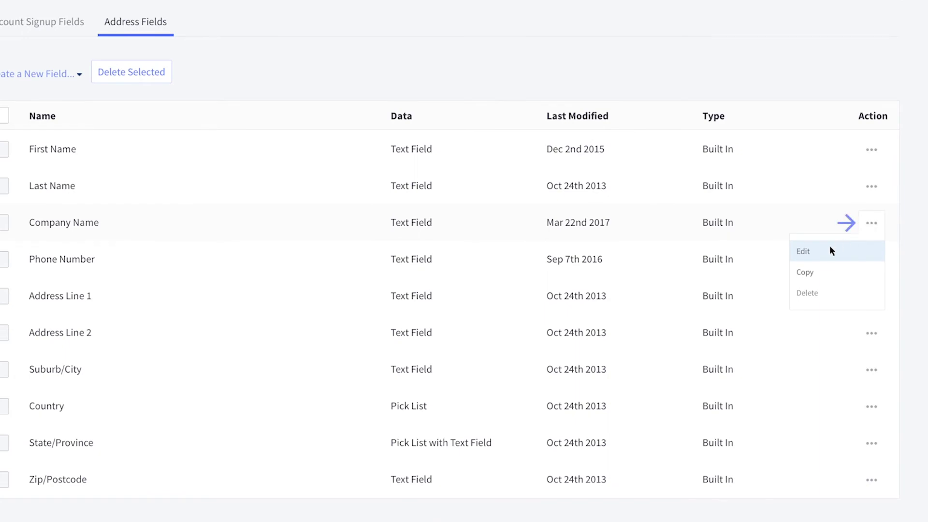
left_click(830, 247)
type("How did you hear about us?")
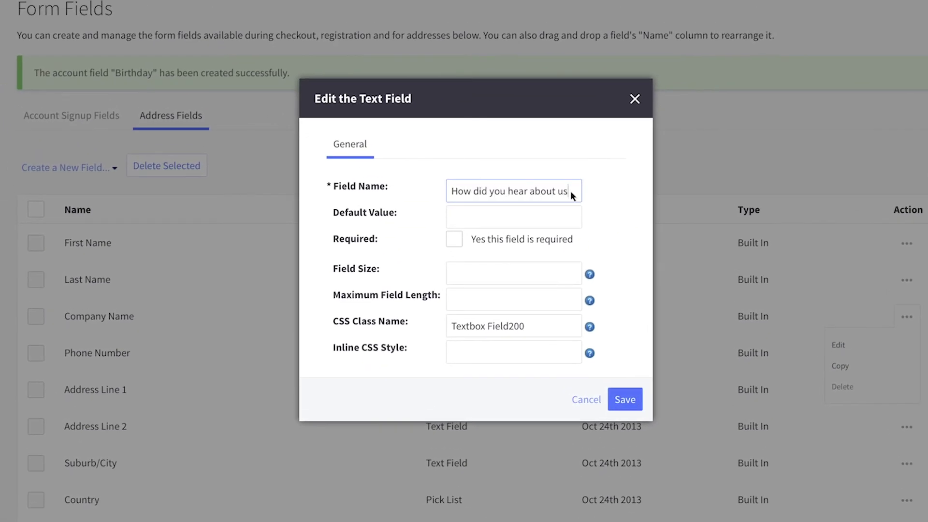
left_click(570, 216)
type("social media")
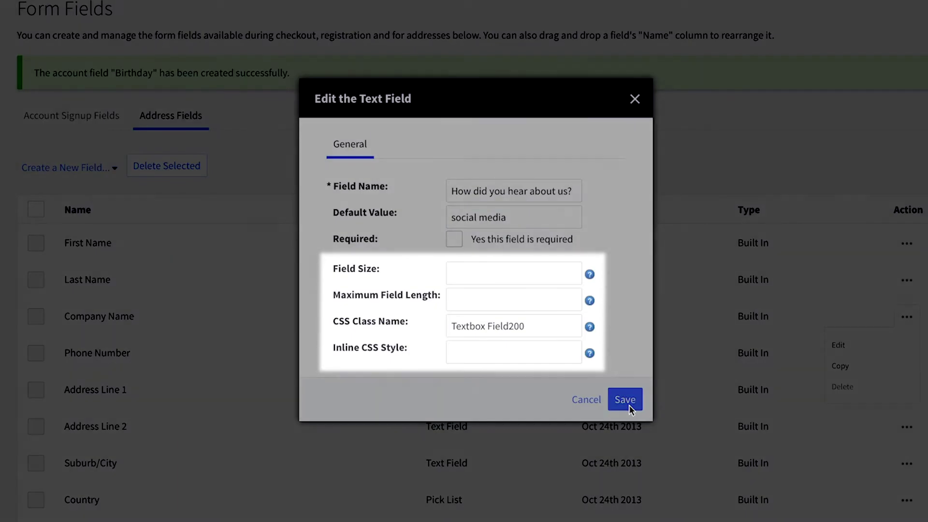
left_click(630, 406)
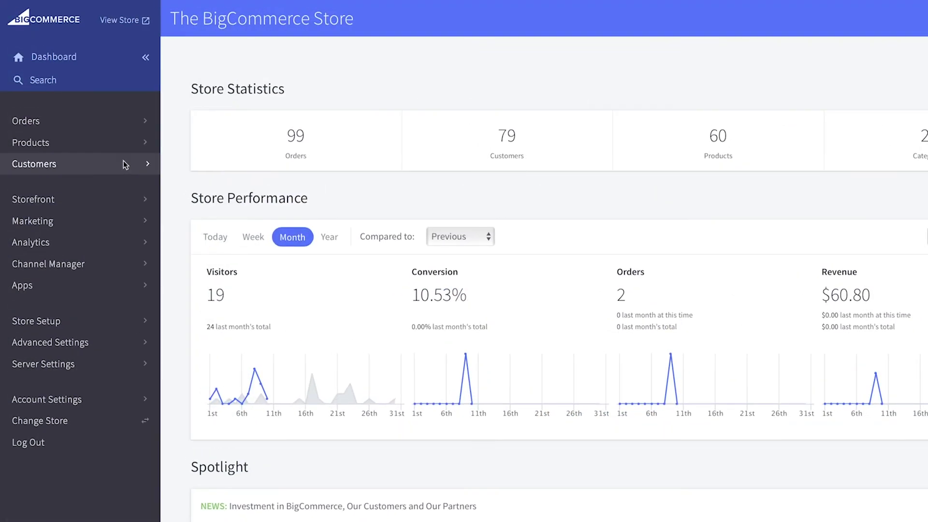
Step: Open the BigCommerce Customers > View list
left_click(123, 160)
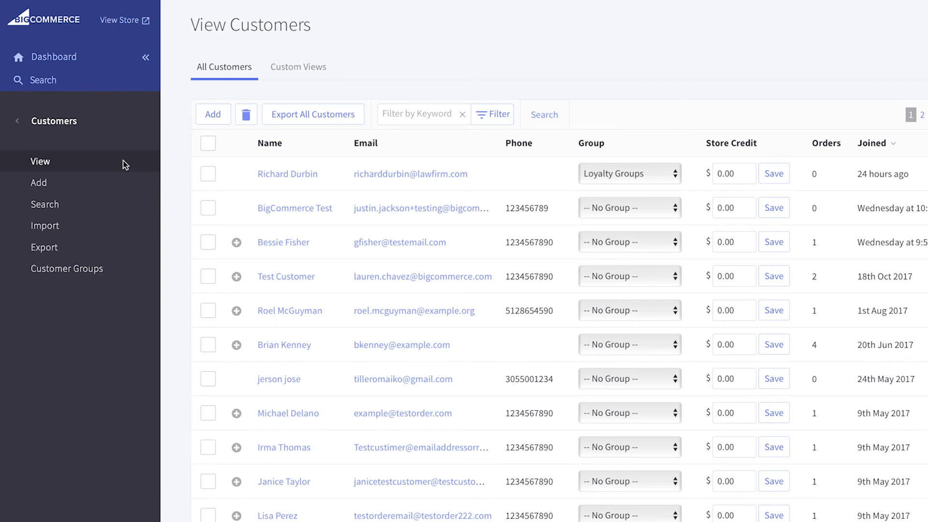
Step: Start a new customer with their first name, last name and e-mail, in Loyalty Groups
left_click(133, 182)
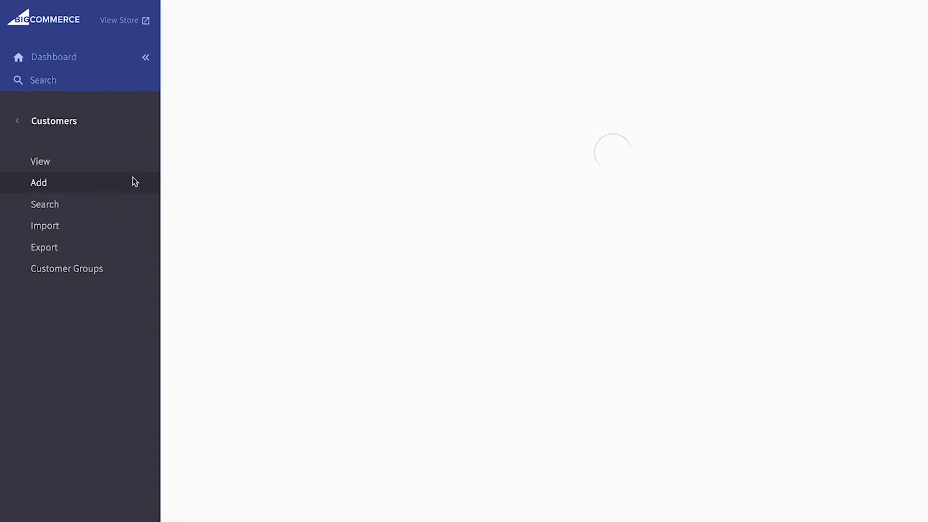
key("Tab")
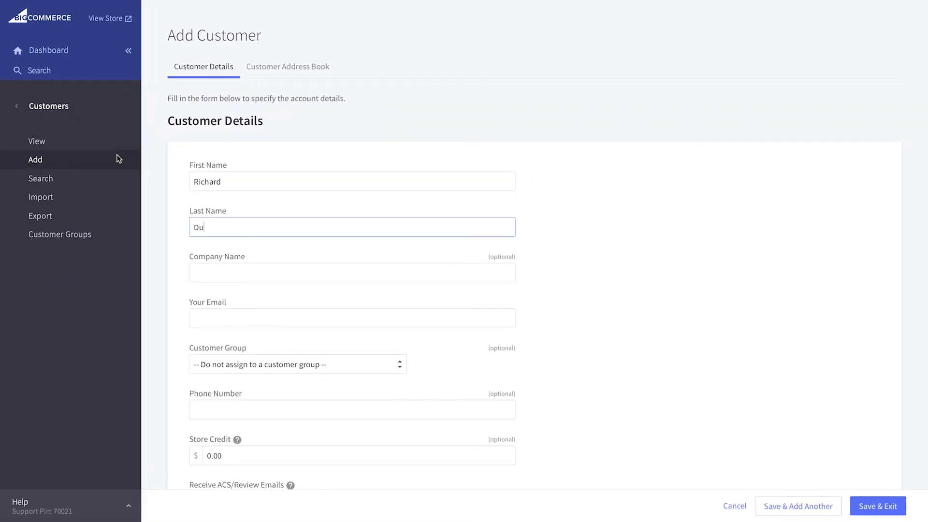
key("Tab")
key("Tab")
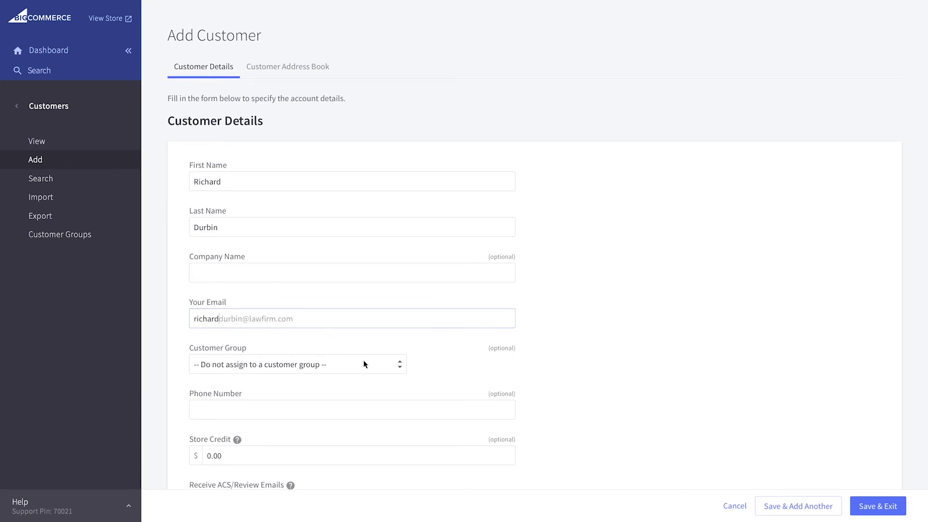
left_click(365, 365)
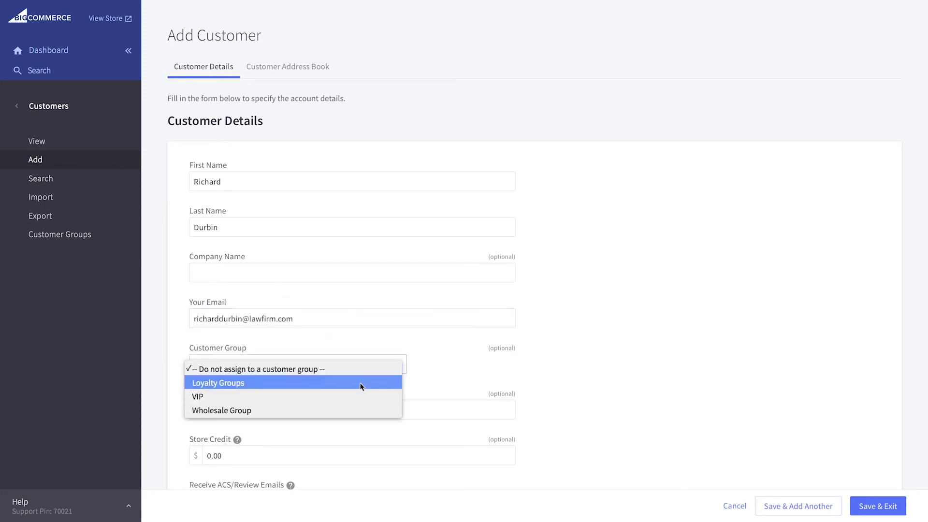
left_click(360, 383)
Step: Set Force Password Reset to Yes, enter and confirm the customer's password, and save the customer
scroll(360, 387, "down", 2)
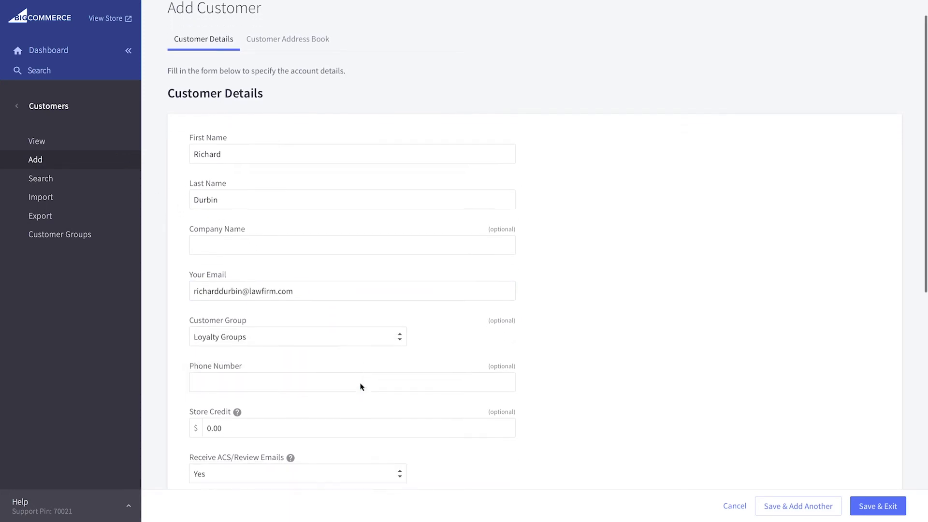
scroll(360, 387, "down", 2)
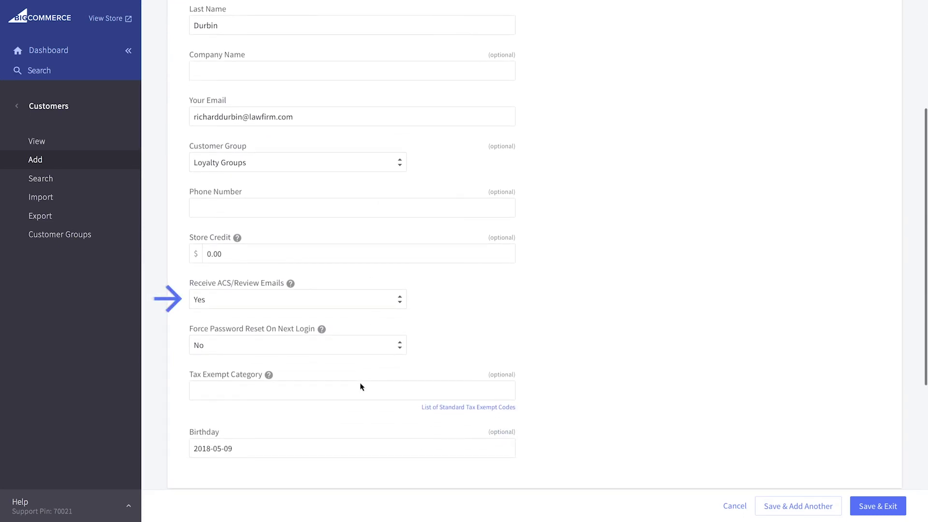
scroll(361, 387, "down", 1)
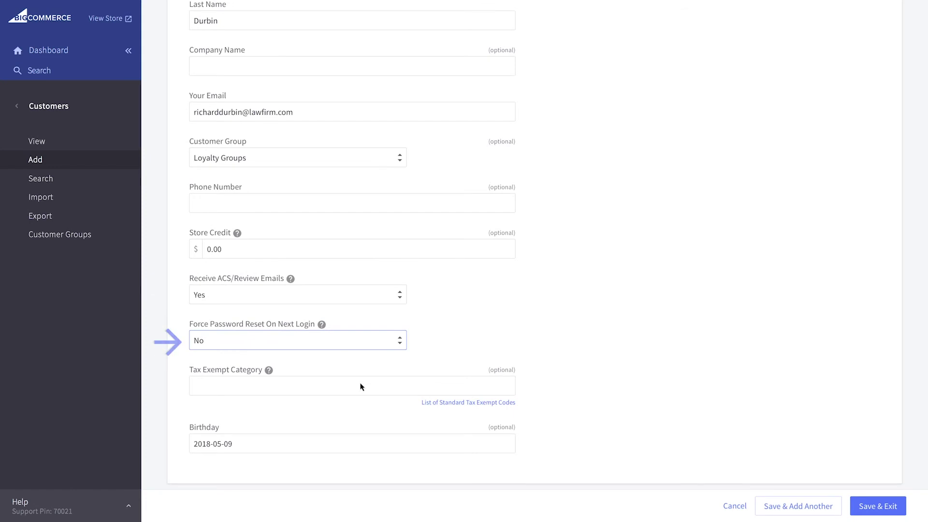
left_click(354, 340)
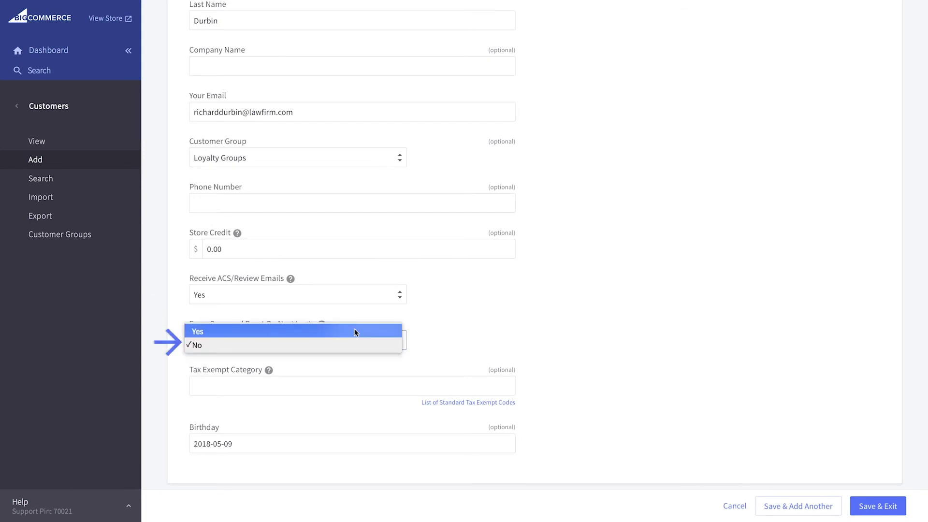
left_click(354, 332)
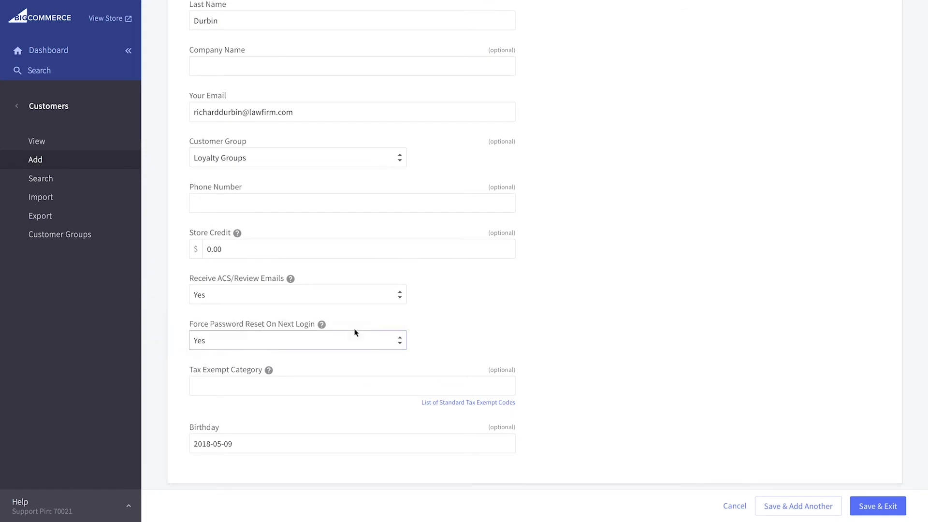
scroll(355, 332, "down", 5)
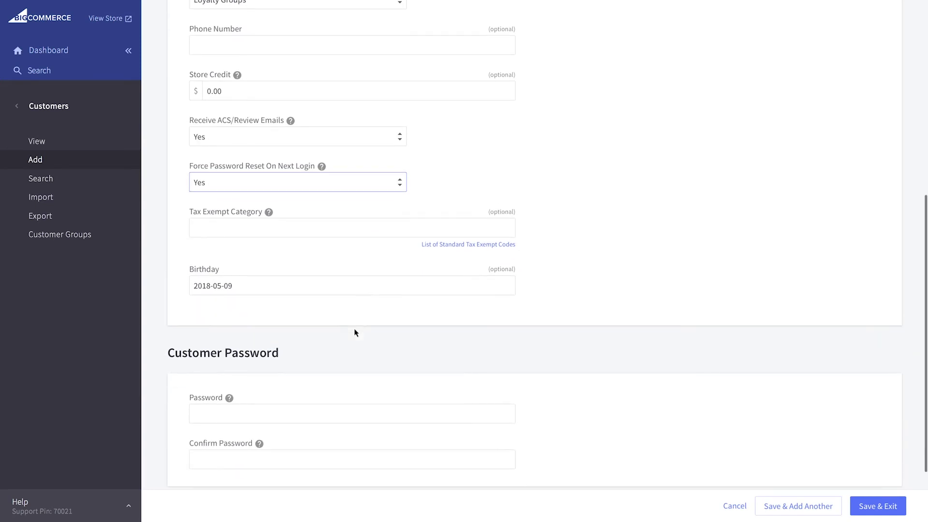
left_click(422, 408)
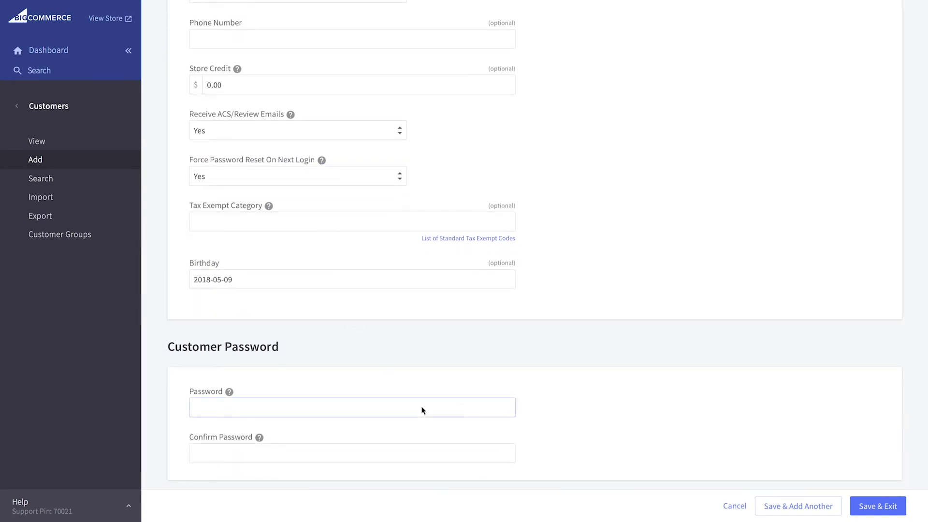
type("password12")
key("Tab")
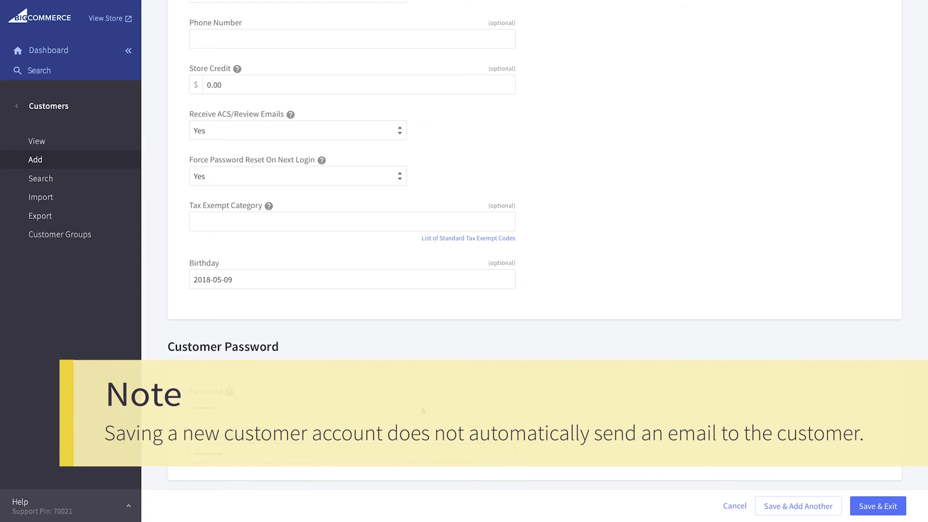
left_click(877, 513)
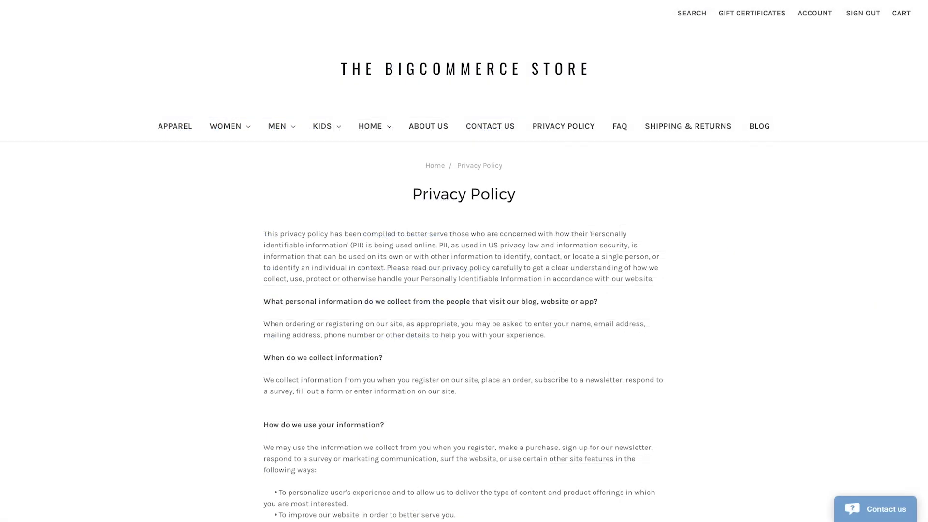
Step: Scroll down through the sections of the storefront's Privacy Policy page
scroll(464, 261, "down", 4)
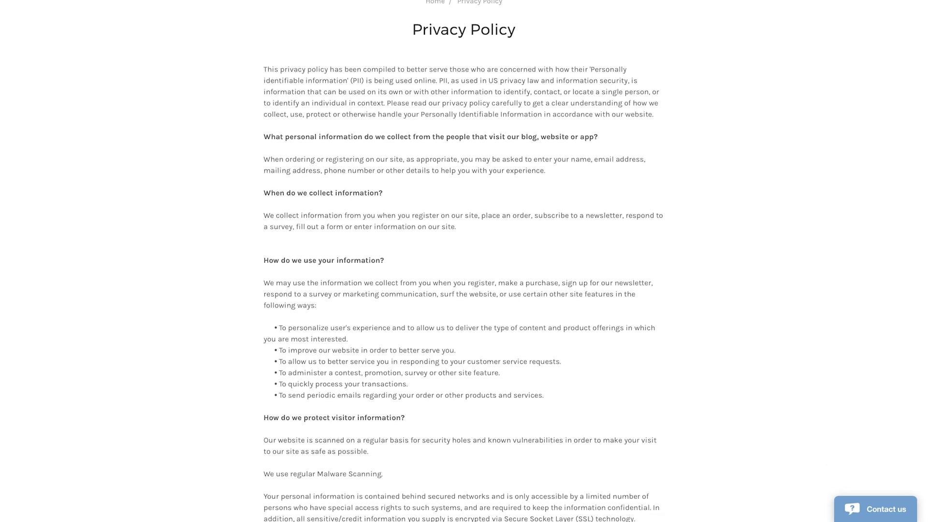
scroll(464, 261, "down", 5)
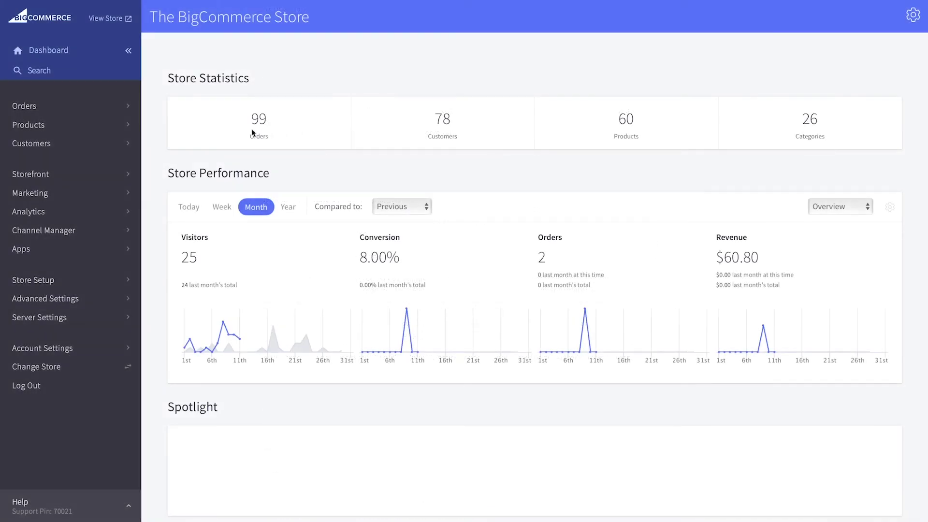
left_click(110, 144)
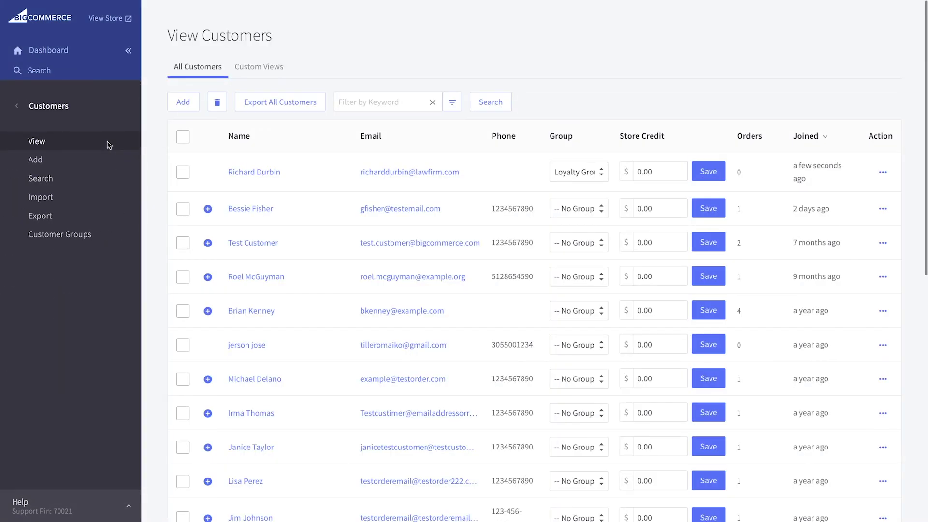
left_click(116, 216)
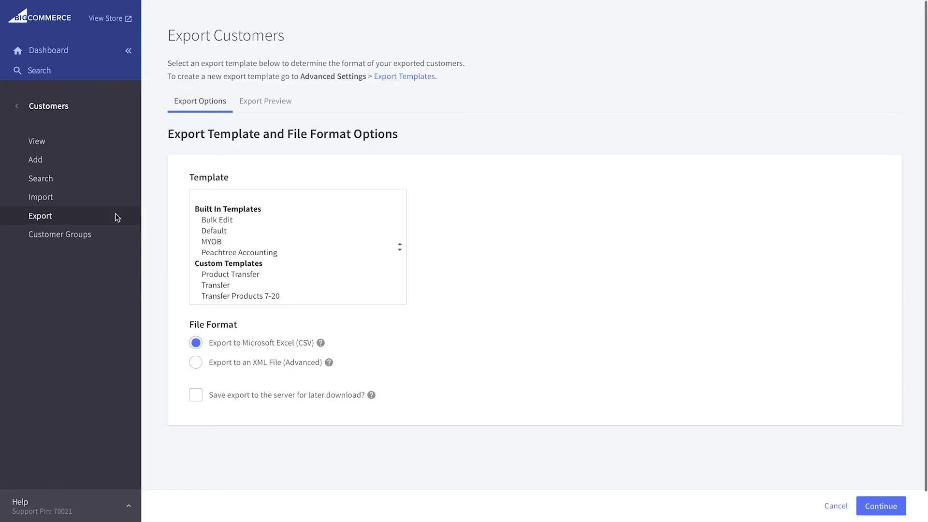
left_click(248, 220)
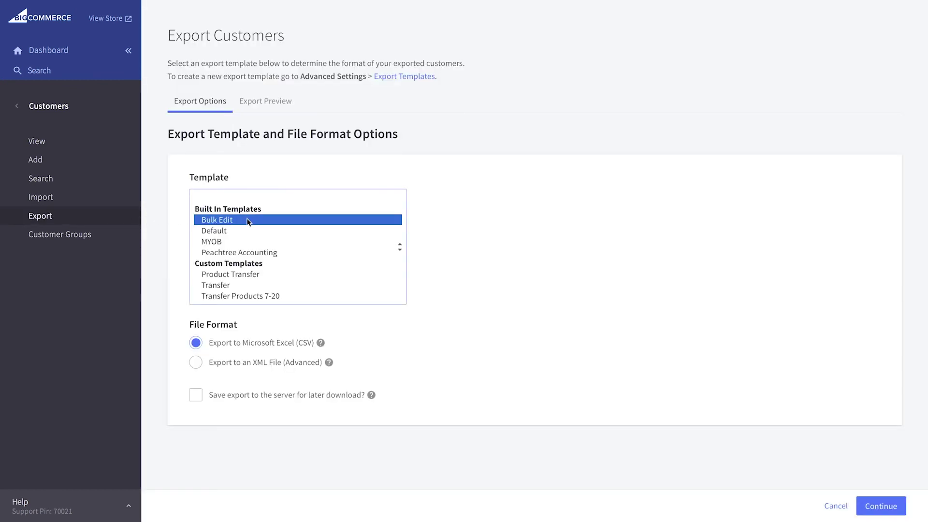
key("Return")
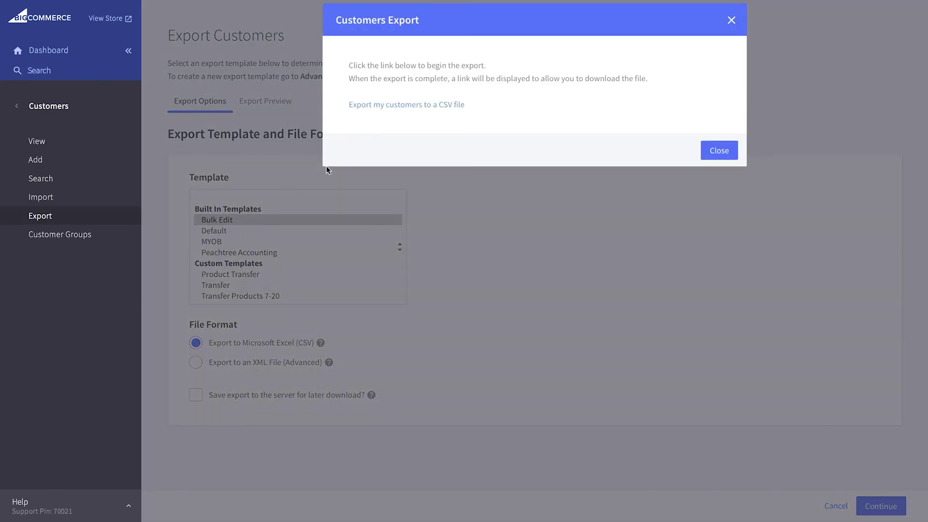
left_click(418, 107)
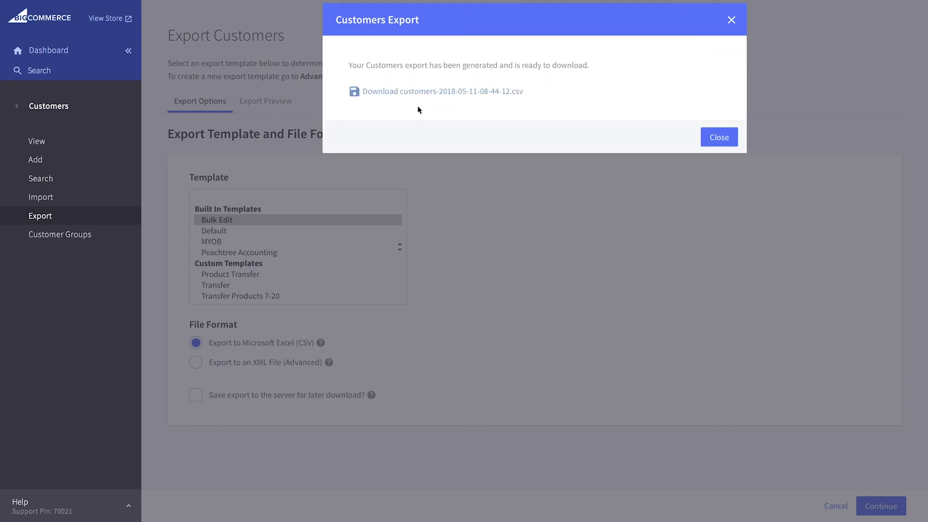
left_click(455, 93)
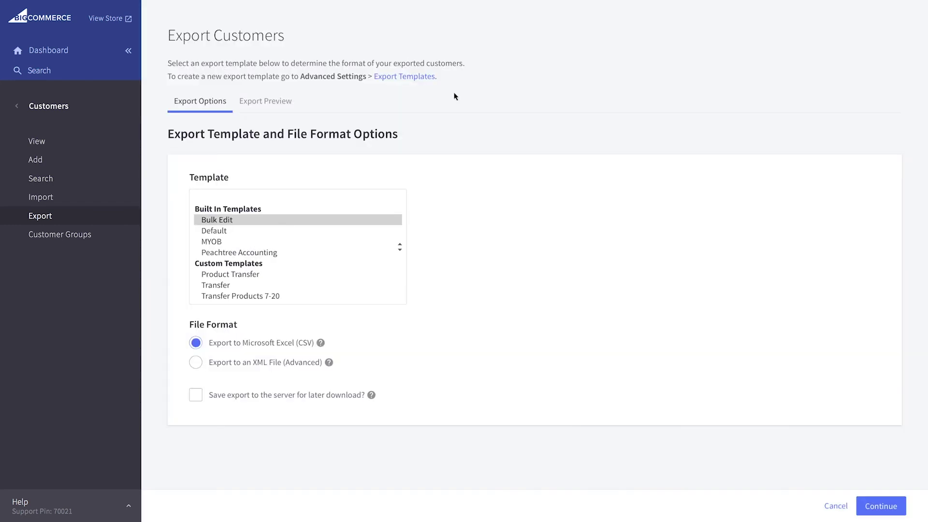